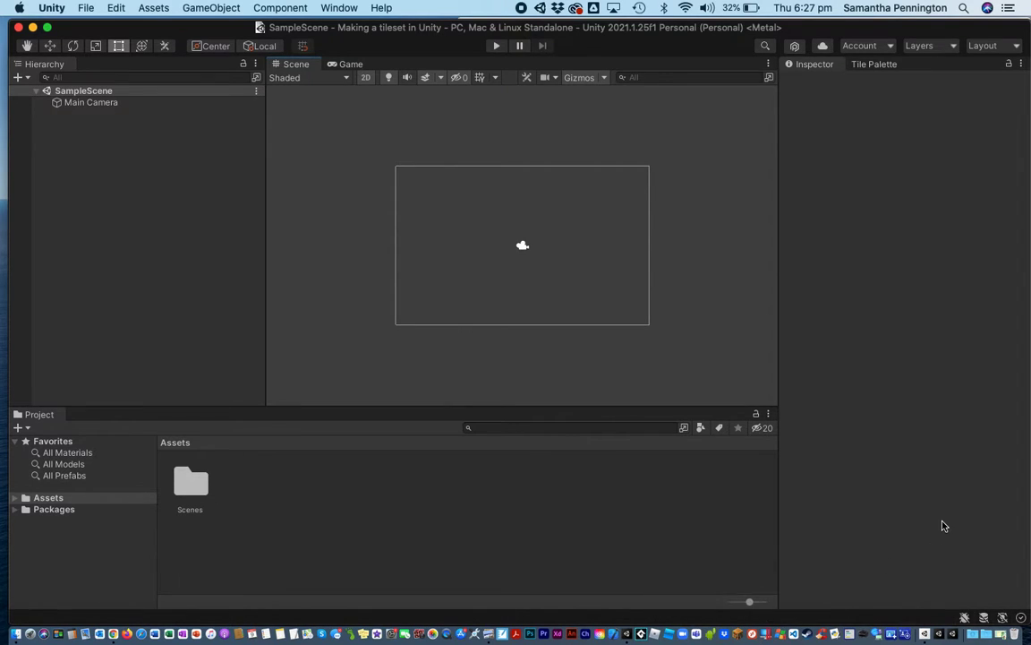
- Review the Another RPG Tileset page in Chrome, and import Tileset.png from the Unity Practice folder into the Unity project's Assets
left_click(1003, 633)
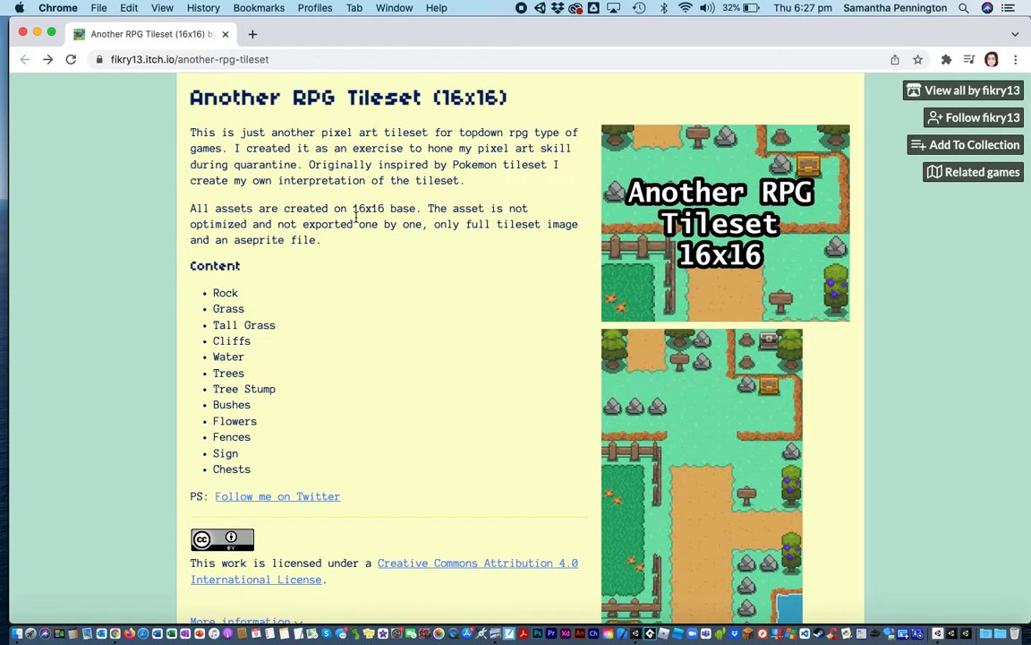
left_click(37, 33)
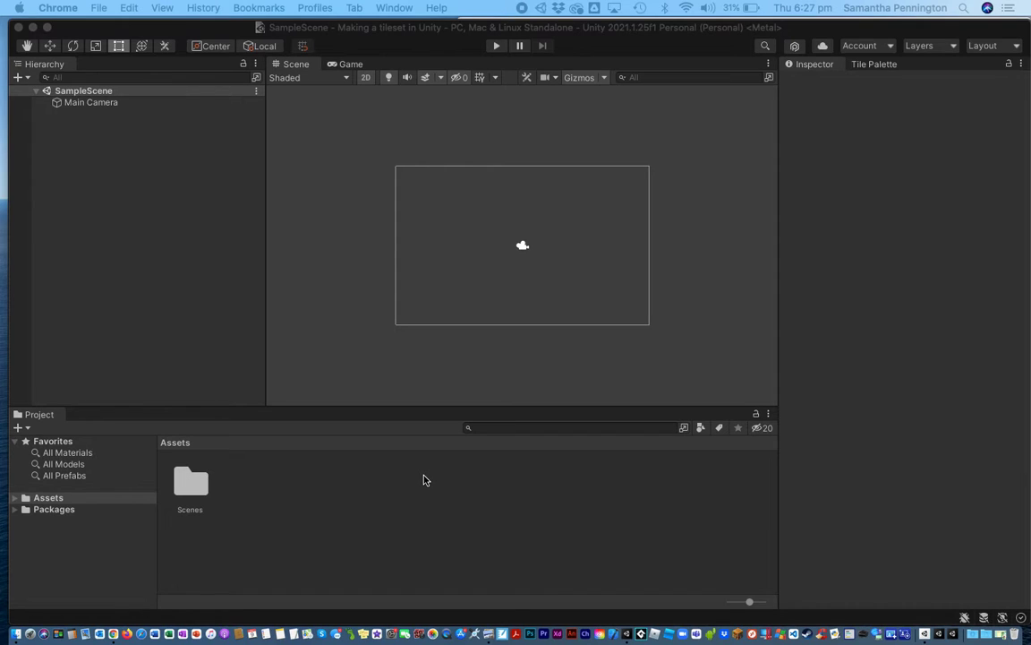
key("super+Tab")
key("super+Tab")
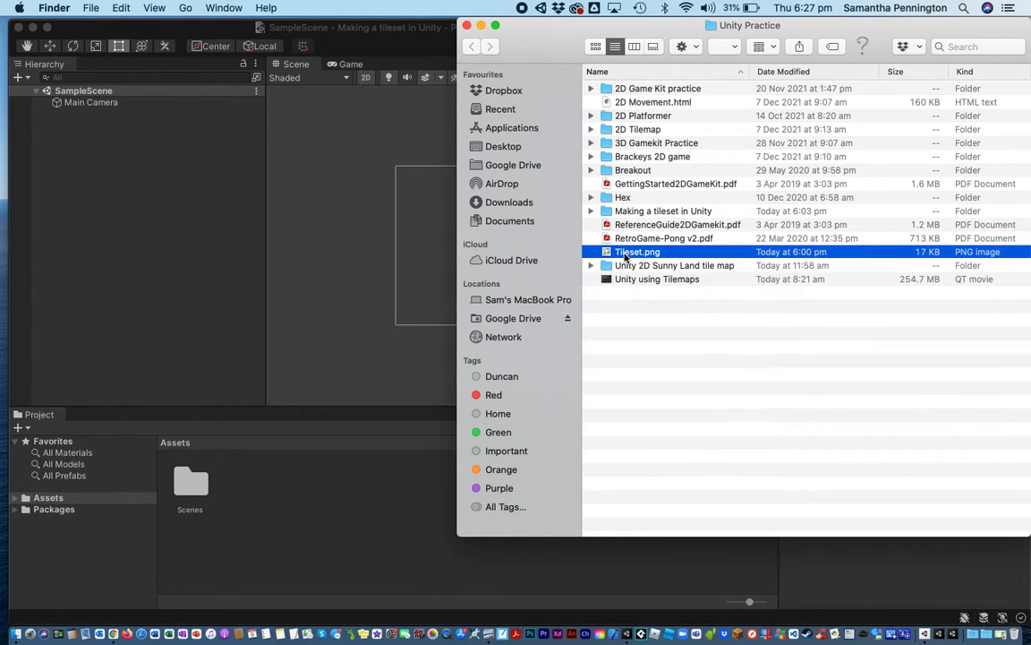
left_click_drag(625, 255, 115, 507)
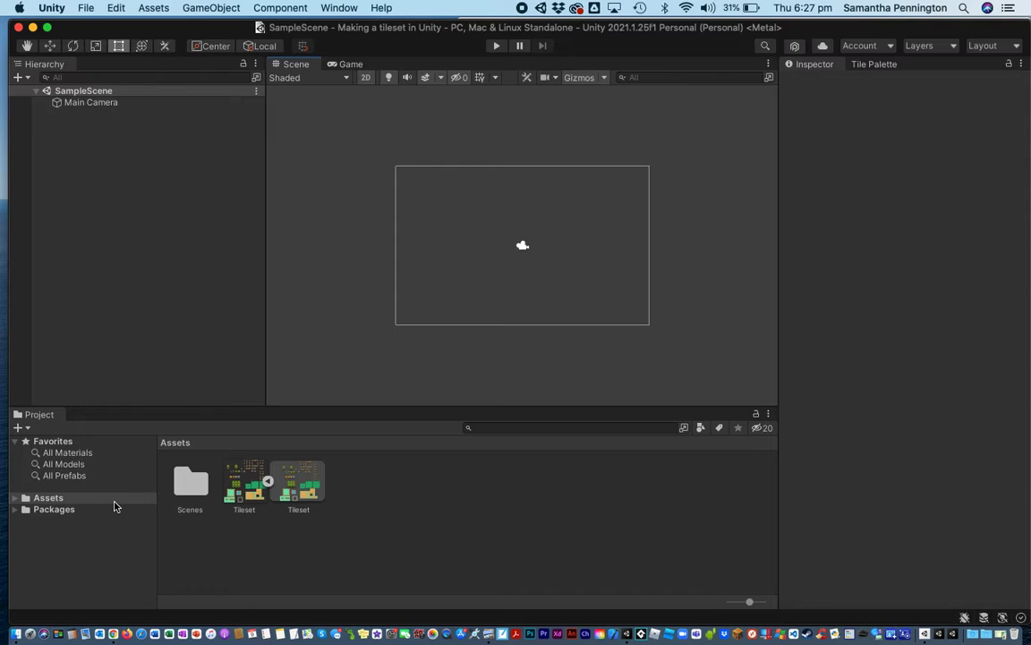
- Set the Tileset texture's Pixels Per Unit to 16 and its Sprite Mode to Multiple
left_click(251, 486)
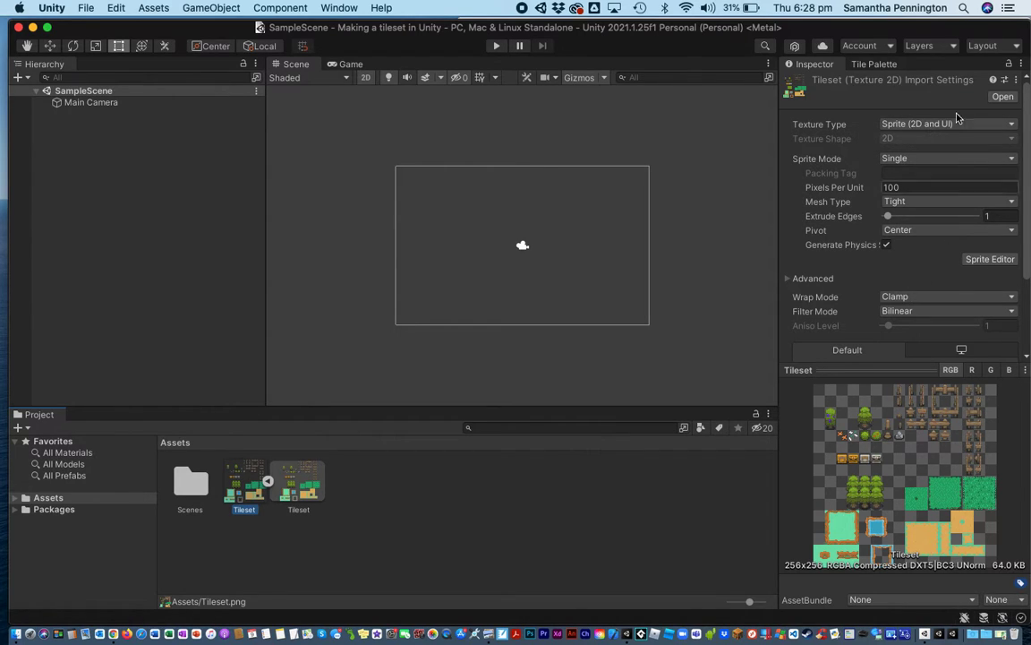
left_click(910, 188)
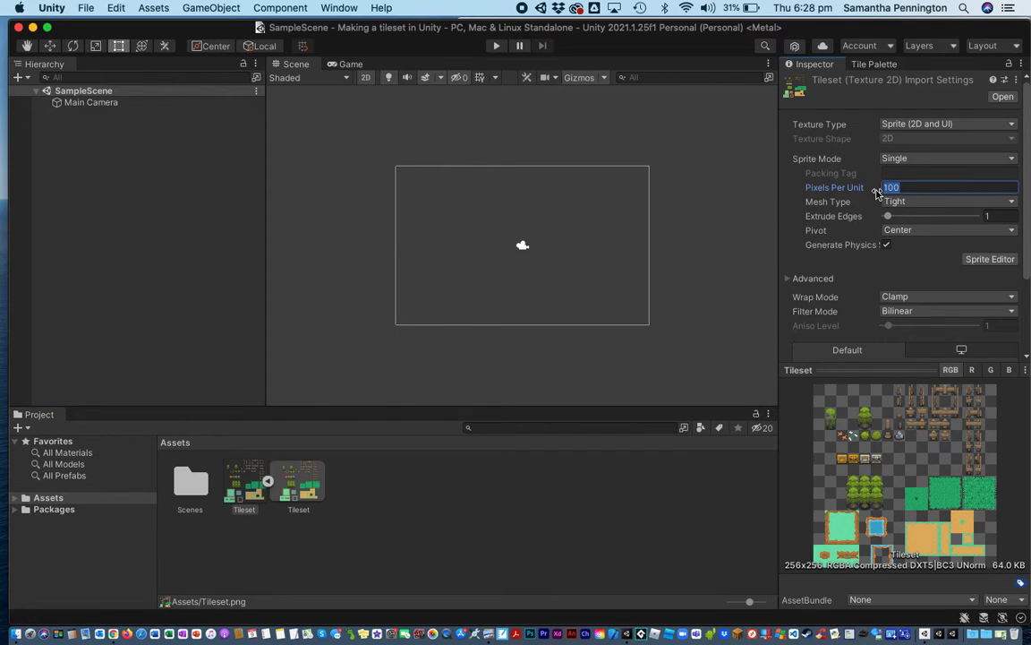
type("16")
left_click(900, 158)
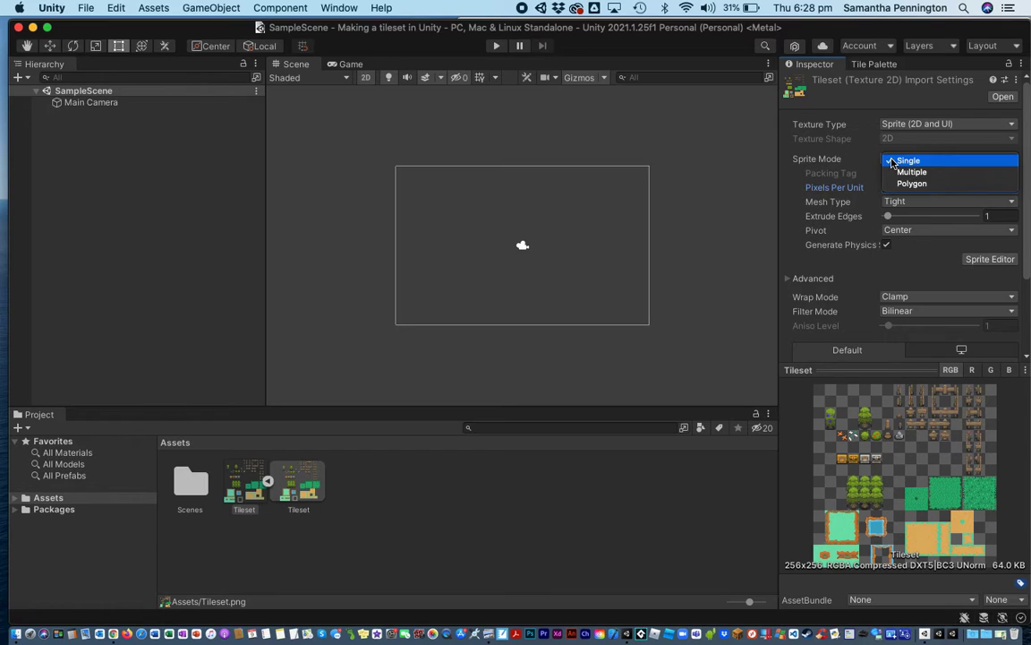
left_click(902, 173)
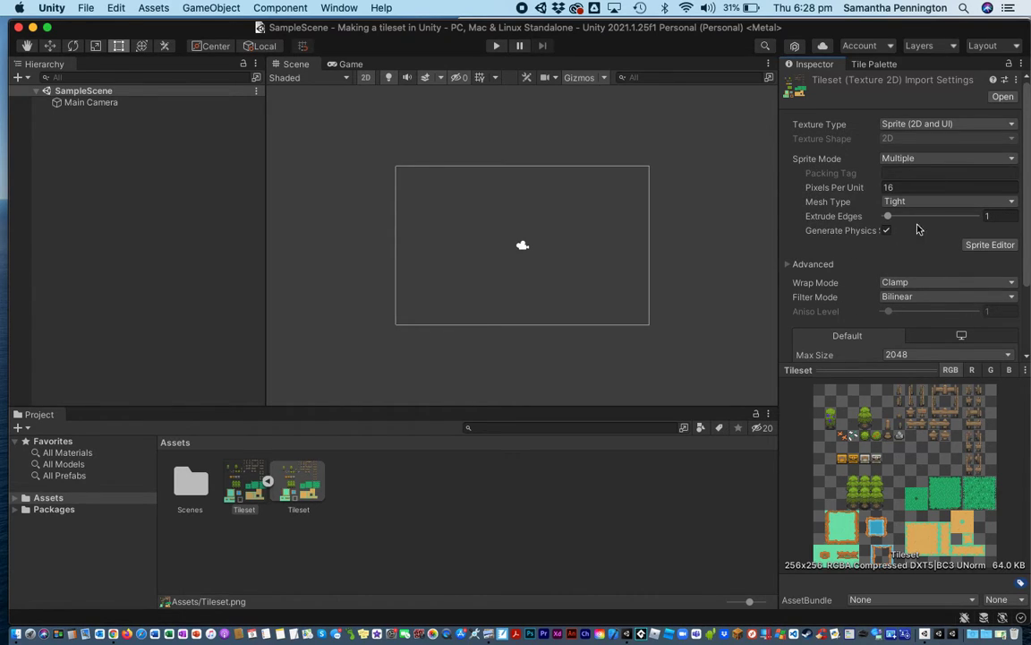
- Set the Tileset texture's Filter Mode to Point (no filter) and Compression to None, and apply the import settings
left_click(906, 297)
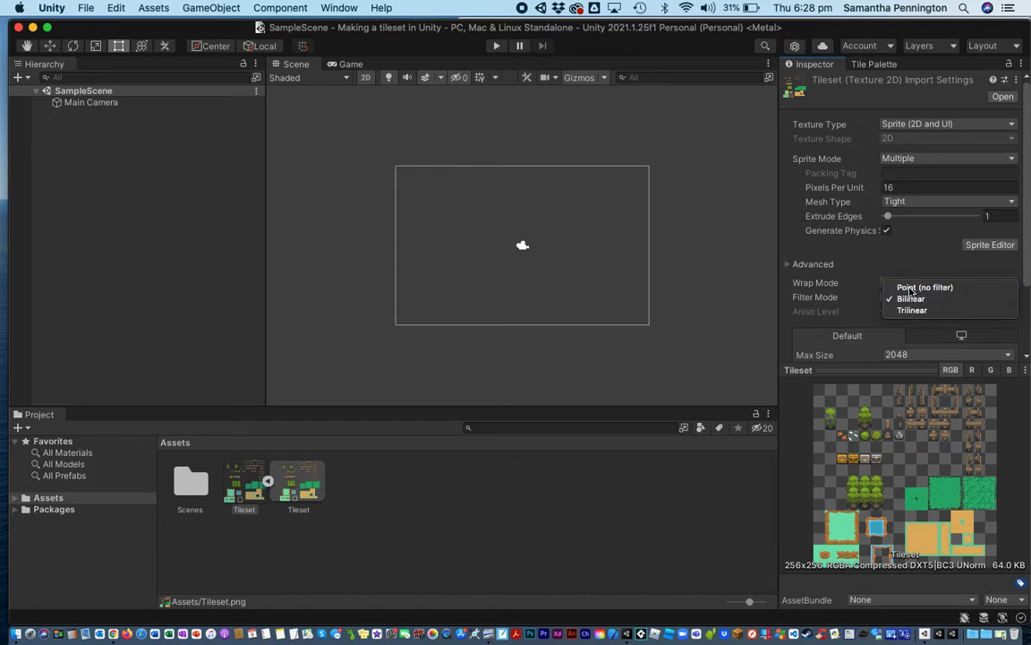
left_click(910, 288)
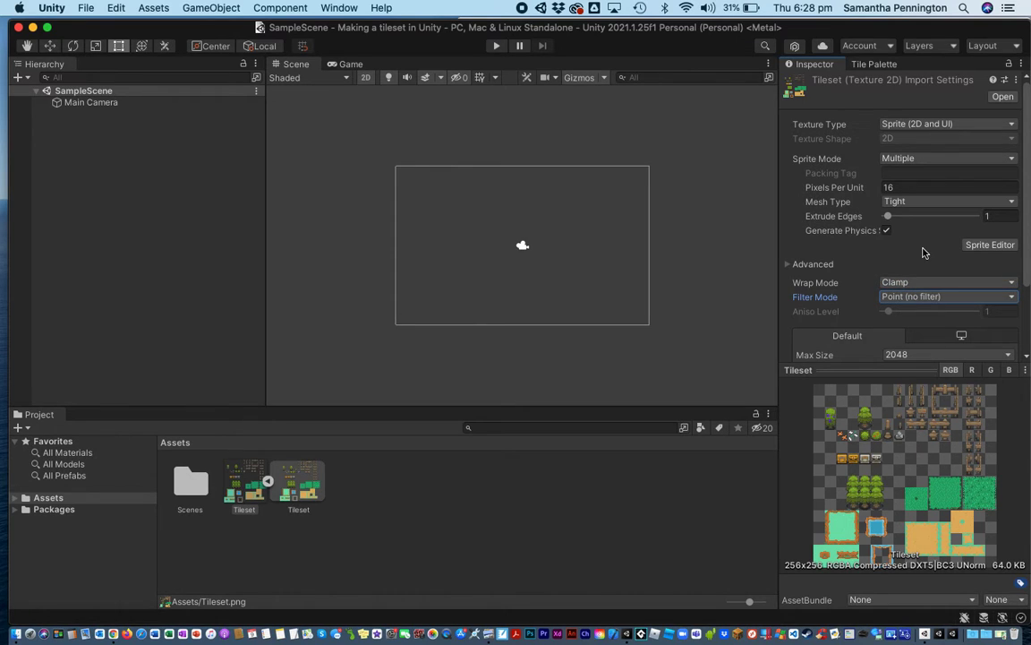
scroll(925, 253, "down", 3)
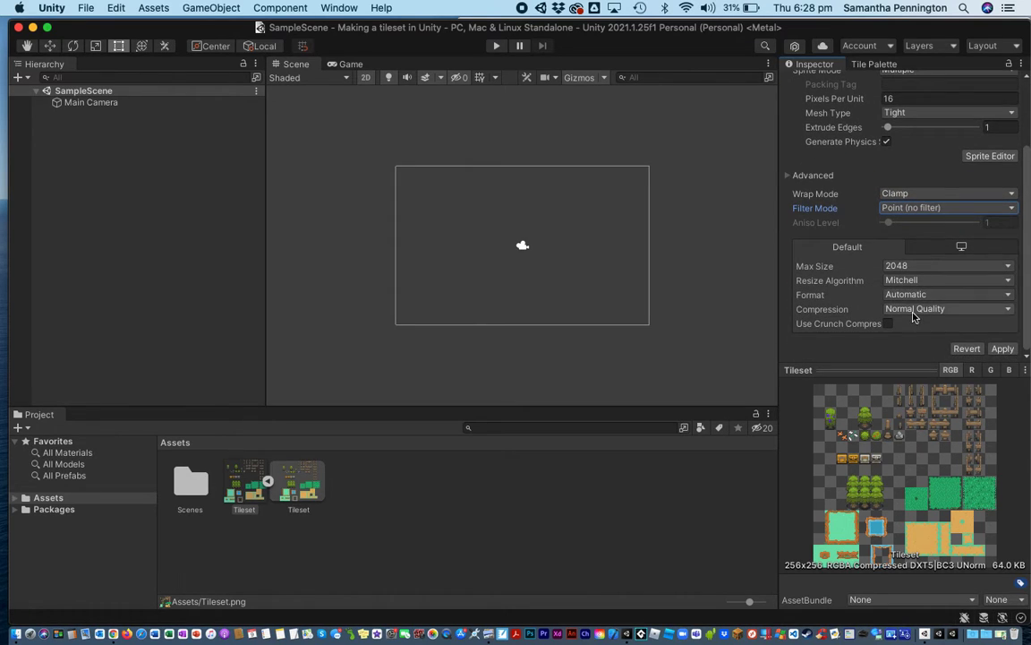
left_click(910, 310)
left_click(910, 287)
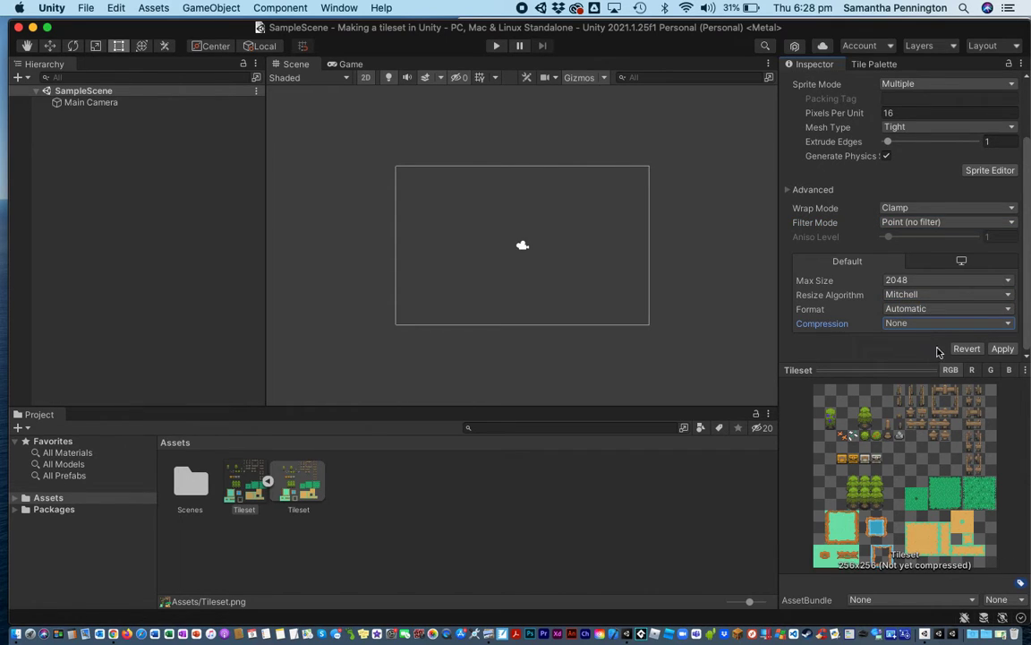
left_click(1003, 349)
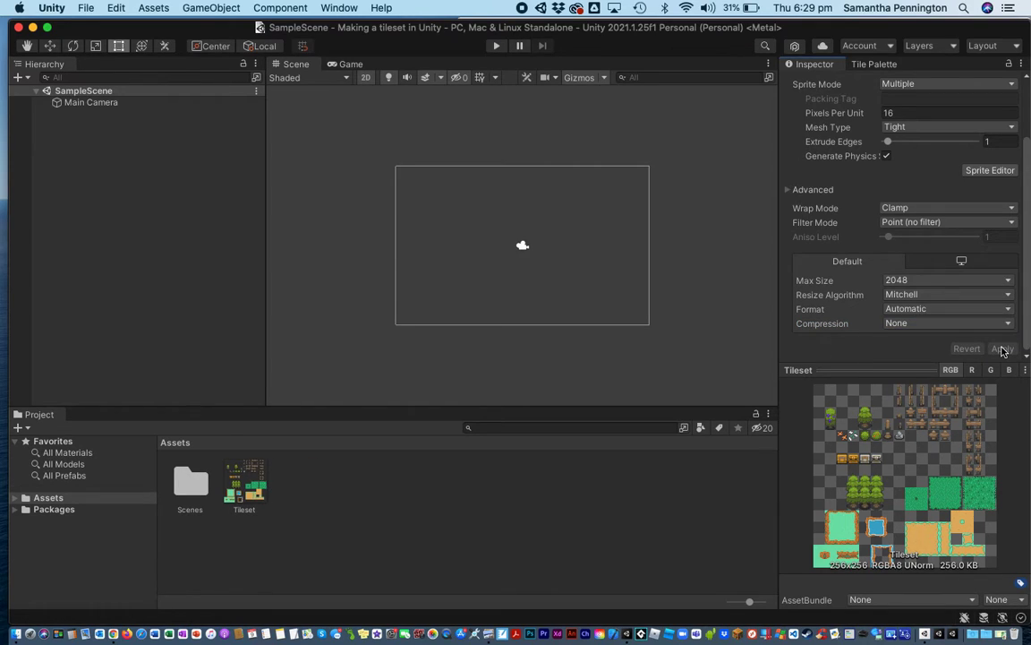
- Open the tileset in the Sprite Editor and set its slicing to Grid By Cell Size with a 16 by 16 pixel size
left_click(980, 171)
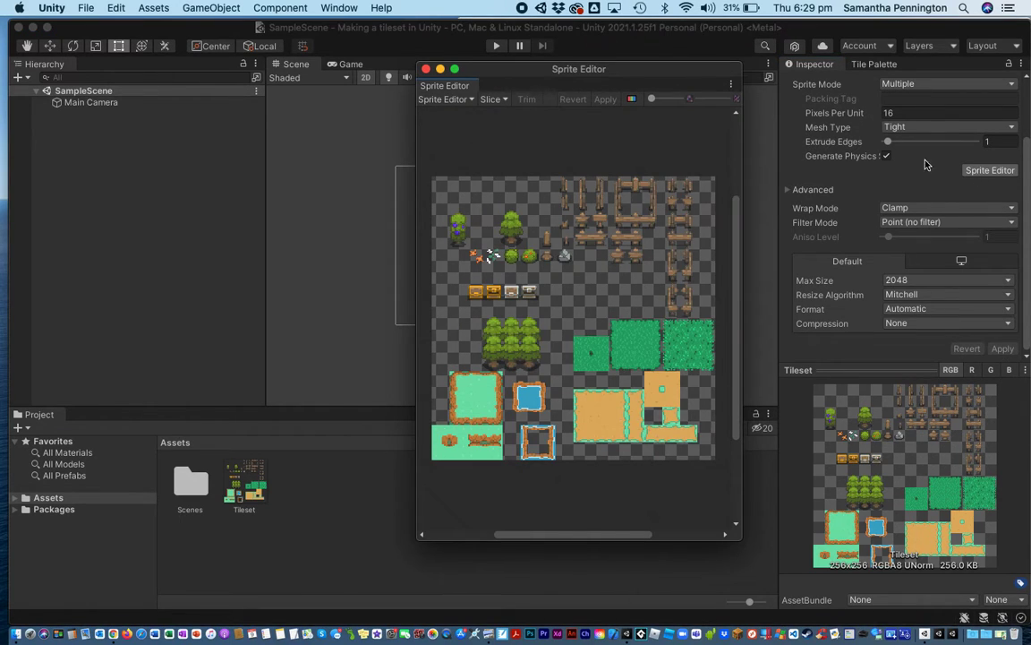
left_click(493, 99)
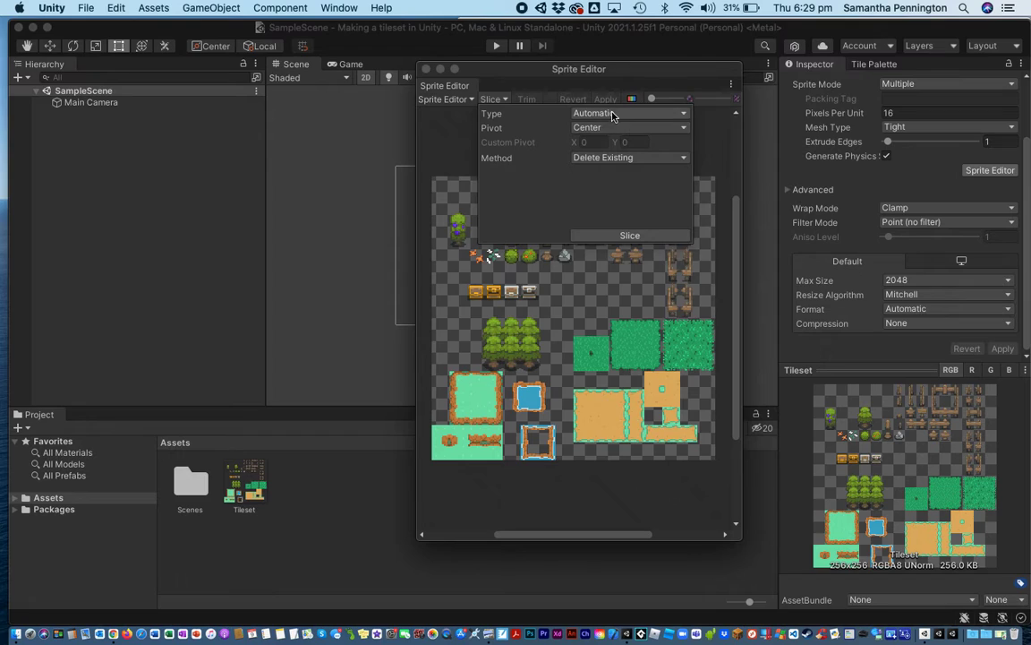
left_click(614, 114)
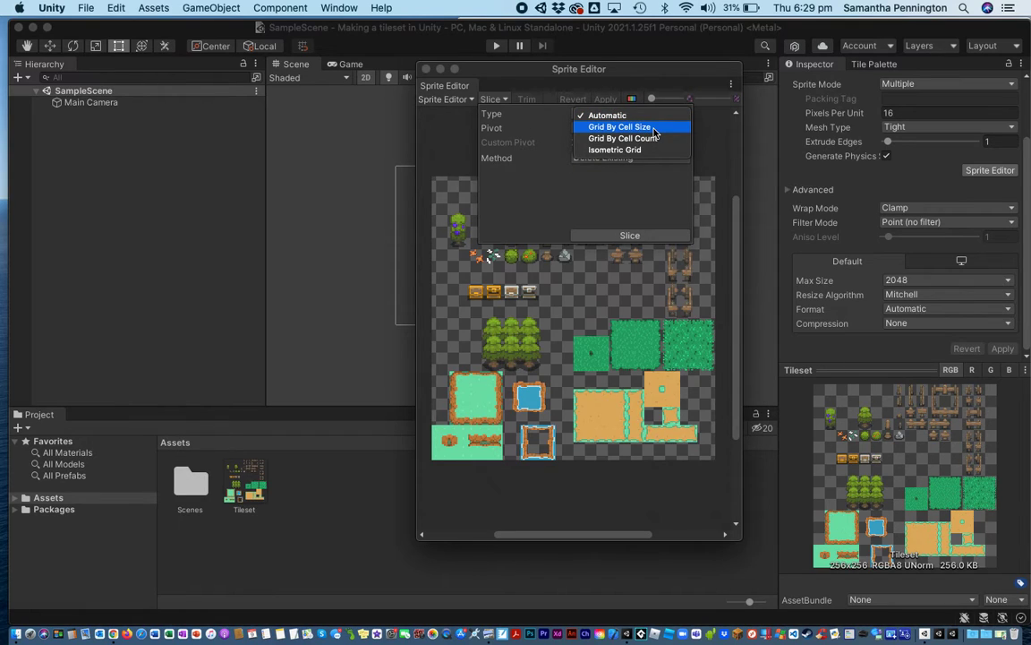
left_click(654, 128)
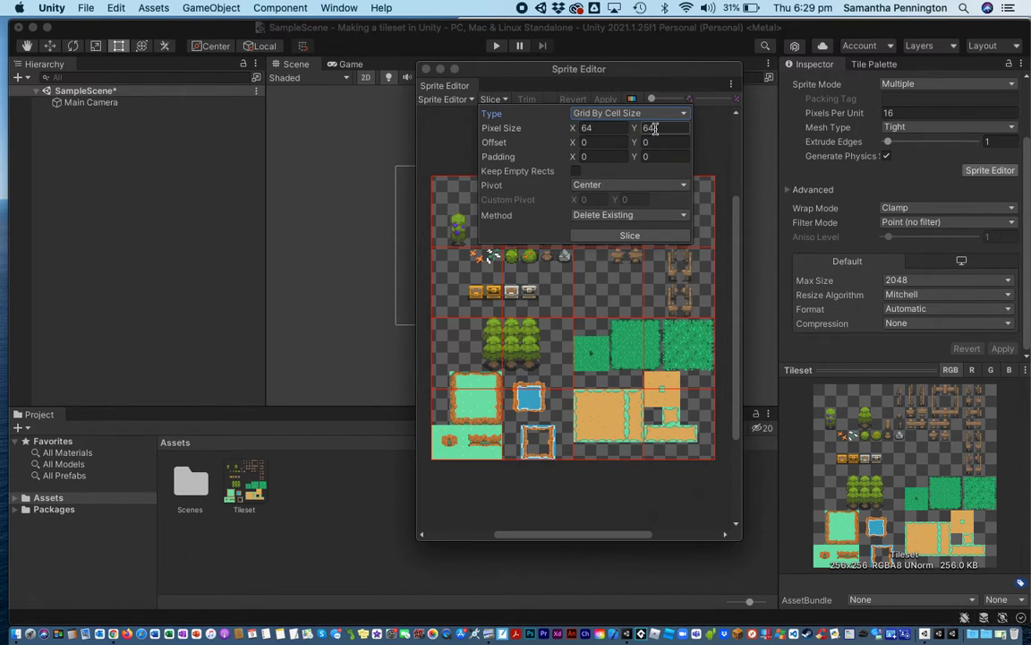
left_click(603, 130)
double_click(604, 131)
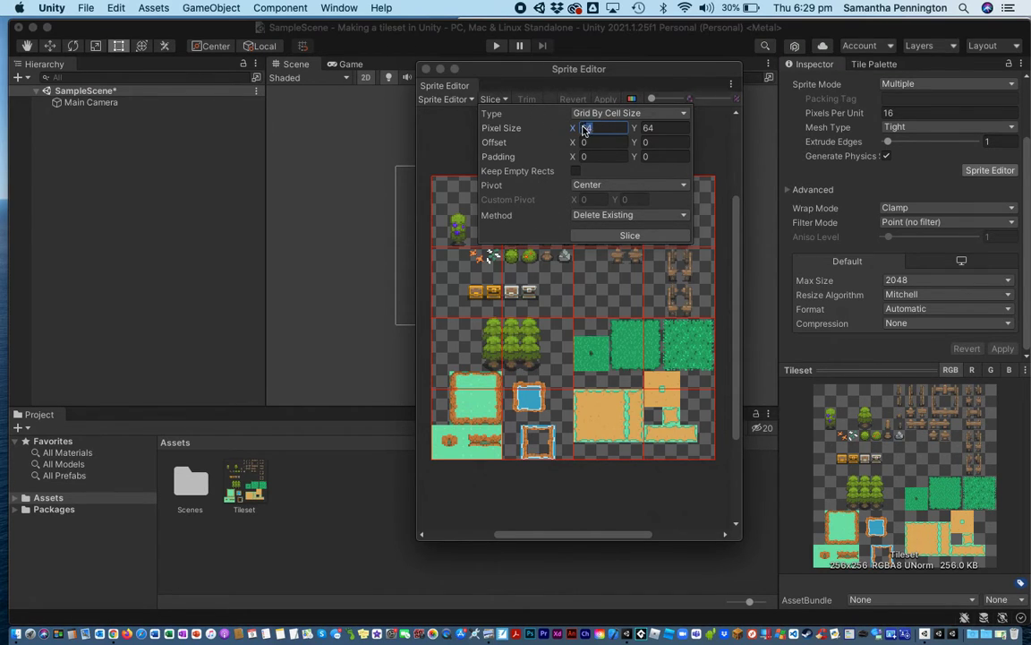
type("16")
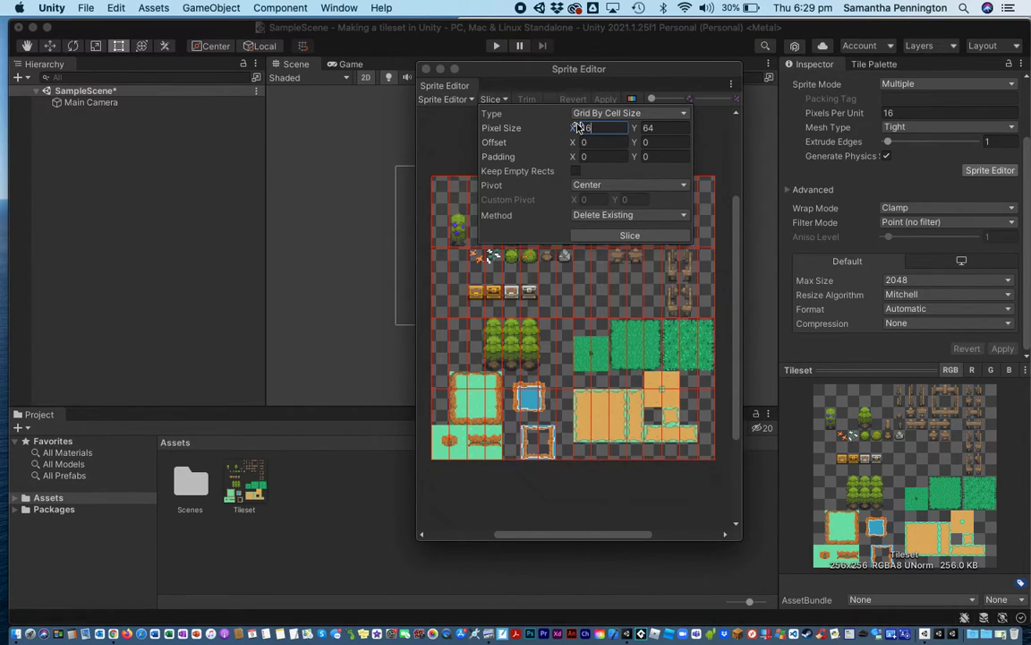
key("Tab")
type("1")
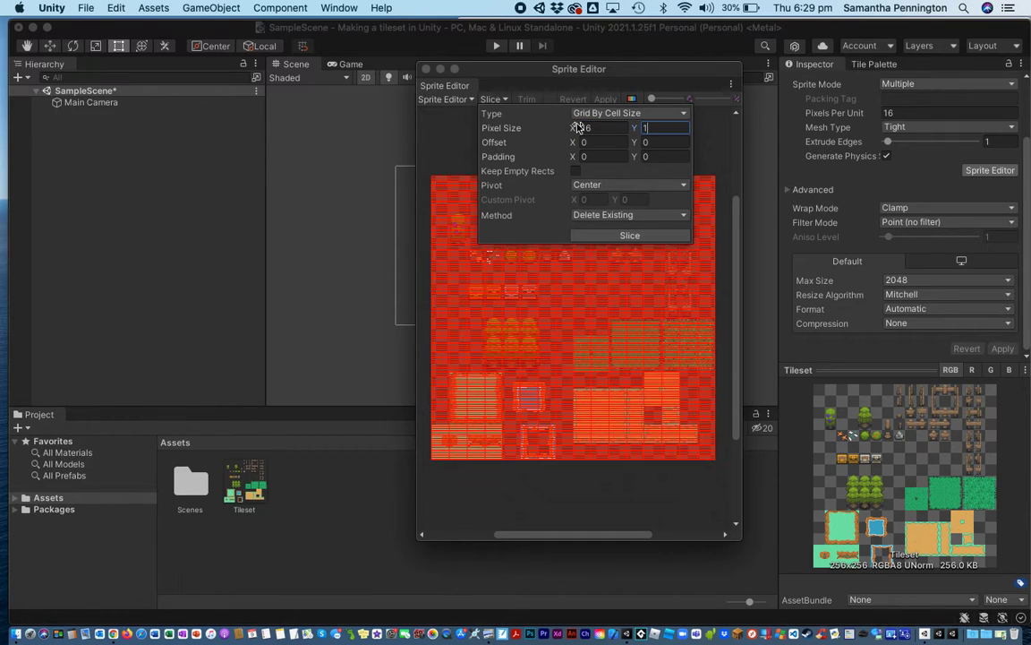
type("6")
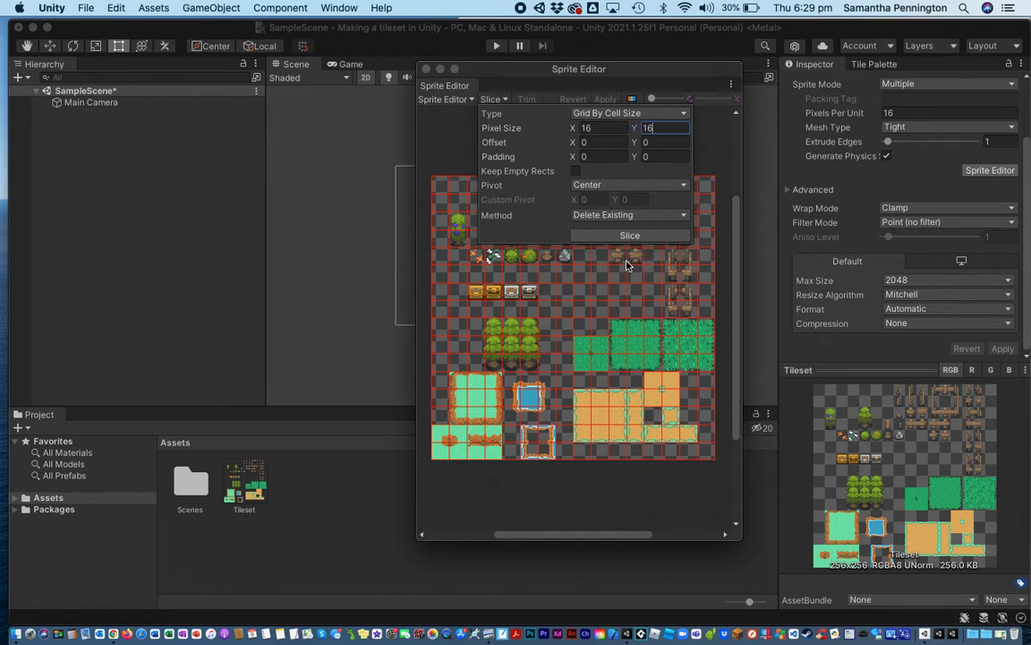
- Slice the tileset into individual sprites, apply the slices, and close the Sprite Editor
left_click(600, 236)
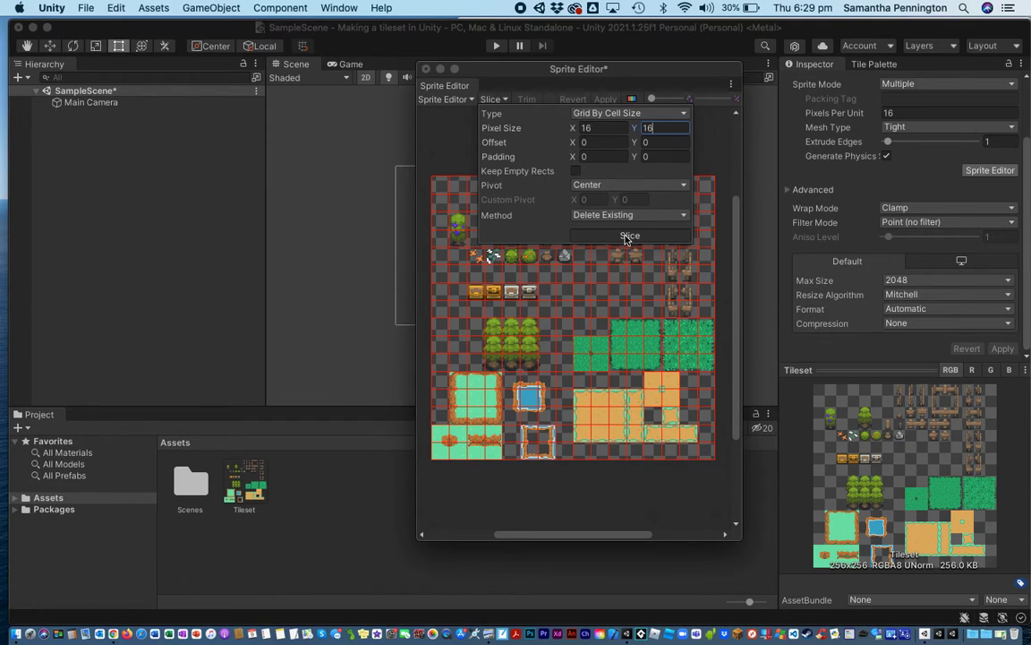
left_click(626, 237)
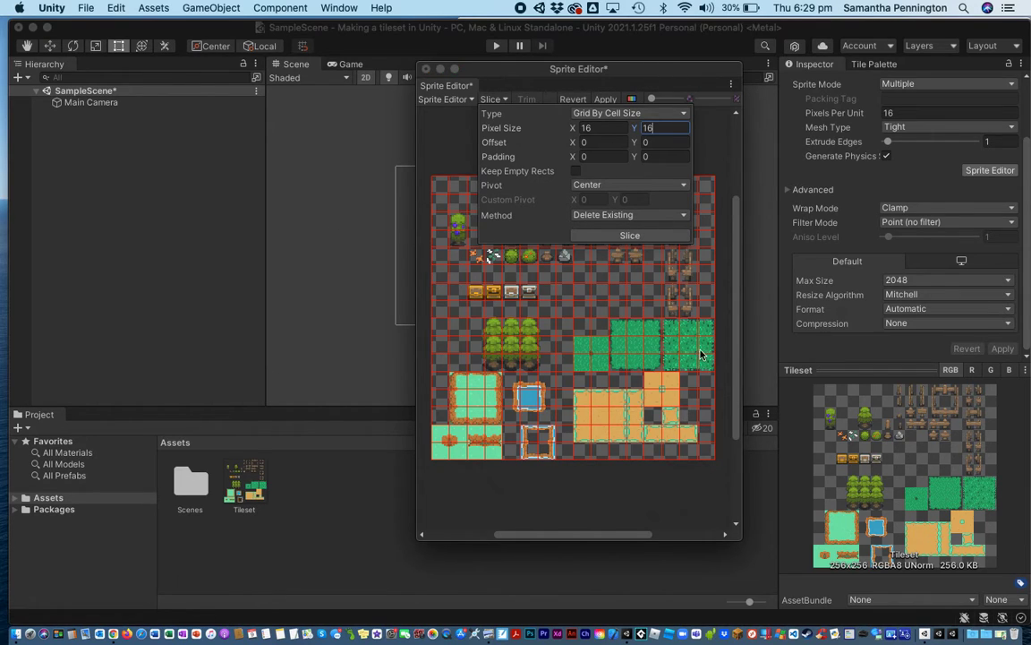
left_click(457, 126)
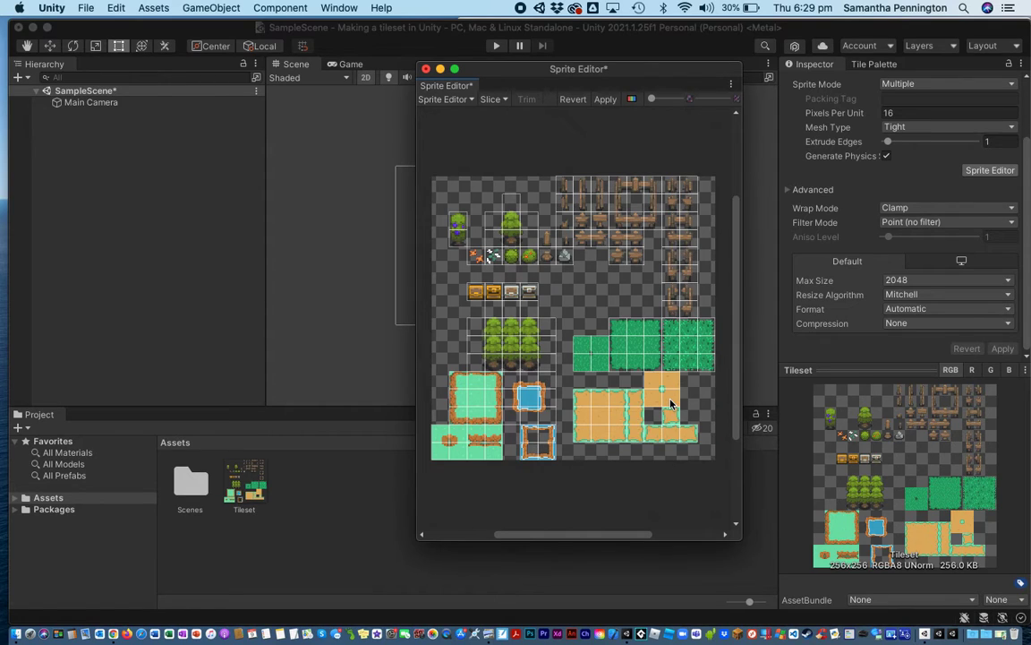
left_click(606, 99)
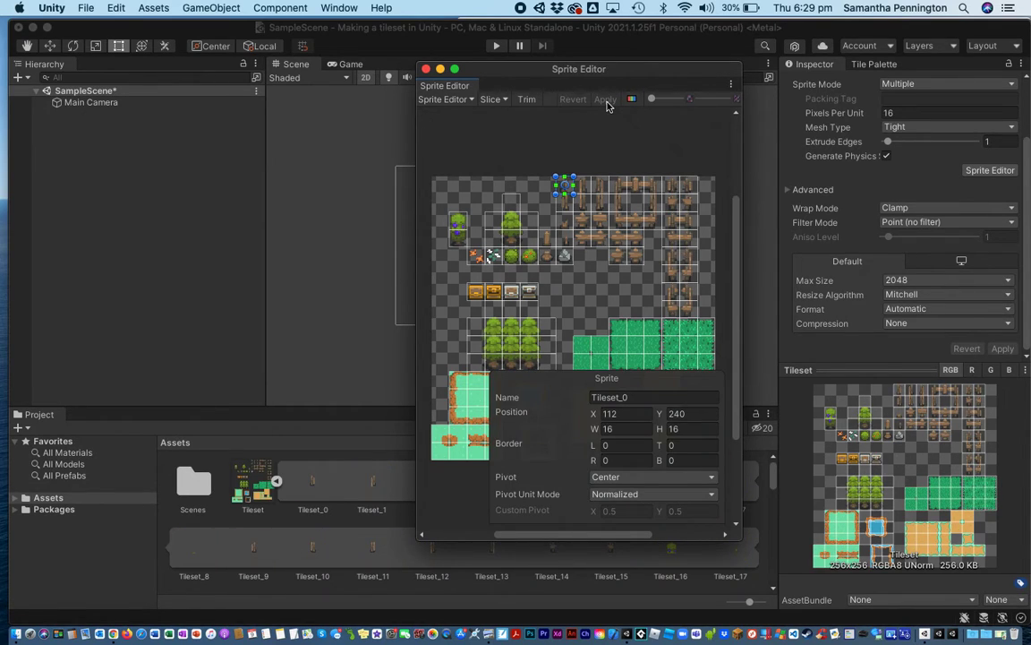
left_click(426, 69)
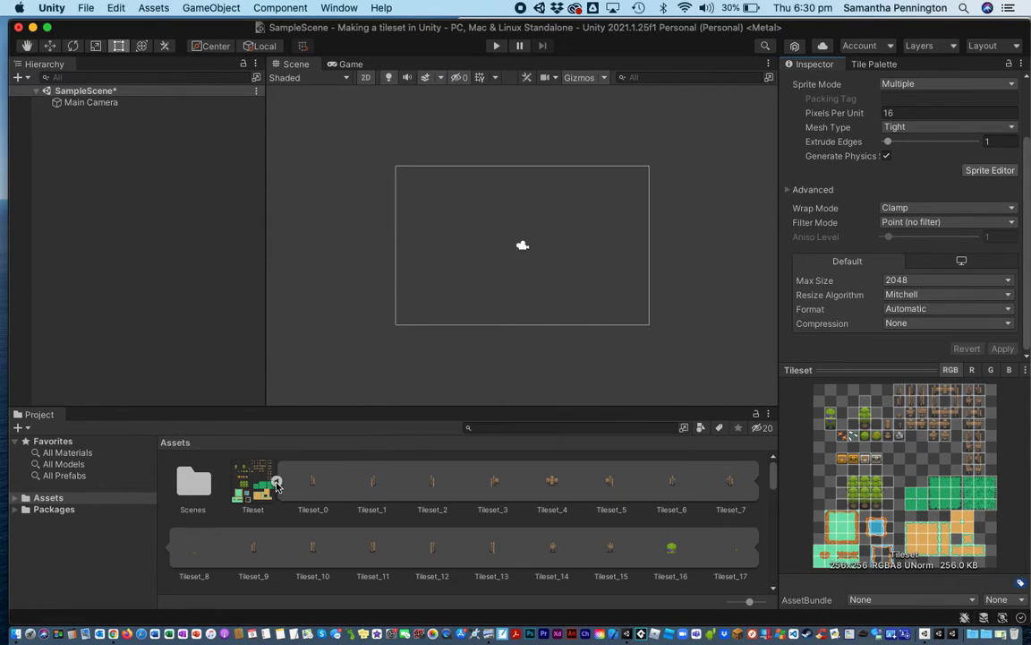
- Examine the sliced tileset sprites in the Assets folder, previewing the Tileset_0 sprite
left_click(276, 484)
left_click(277, 483)
left_click(300, 488)
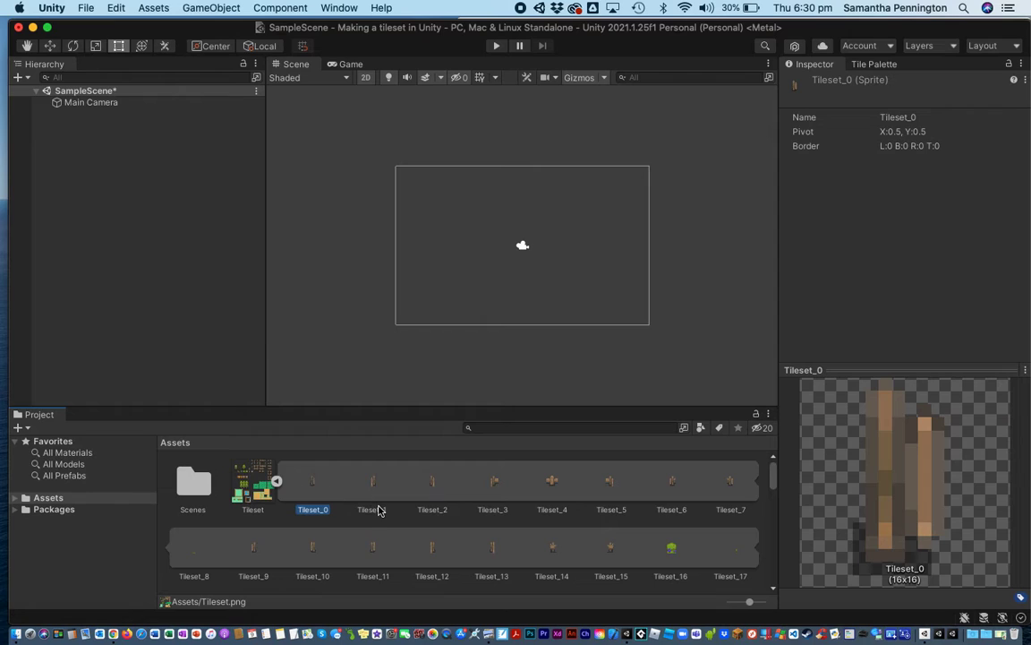
scroll(645, 546, "down", 5)
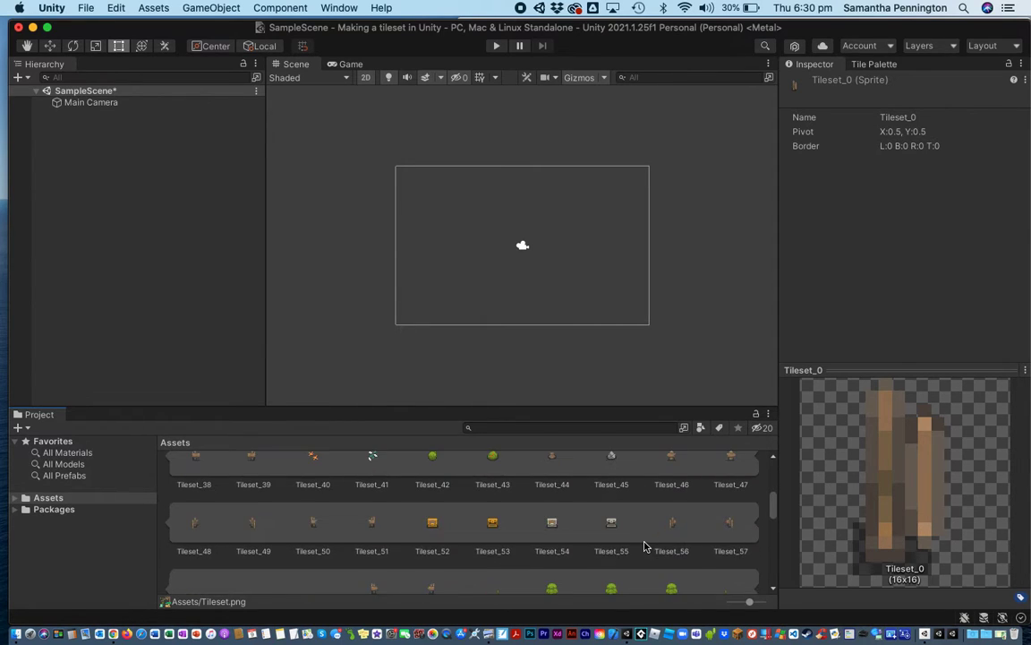
scroll(644, 546, "up", 5)
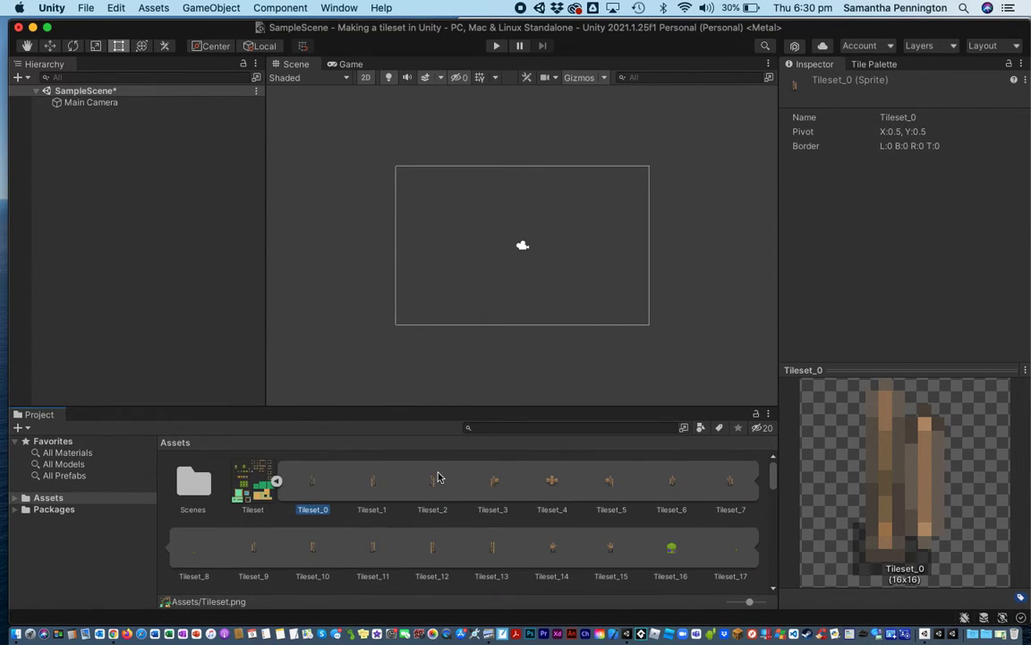
left_click(895, 225)
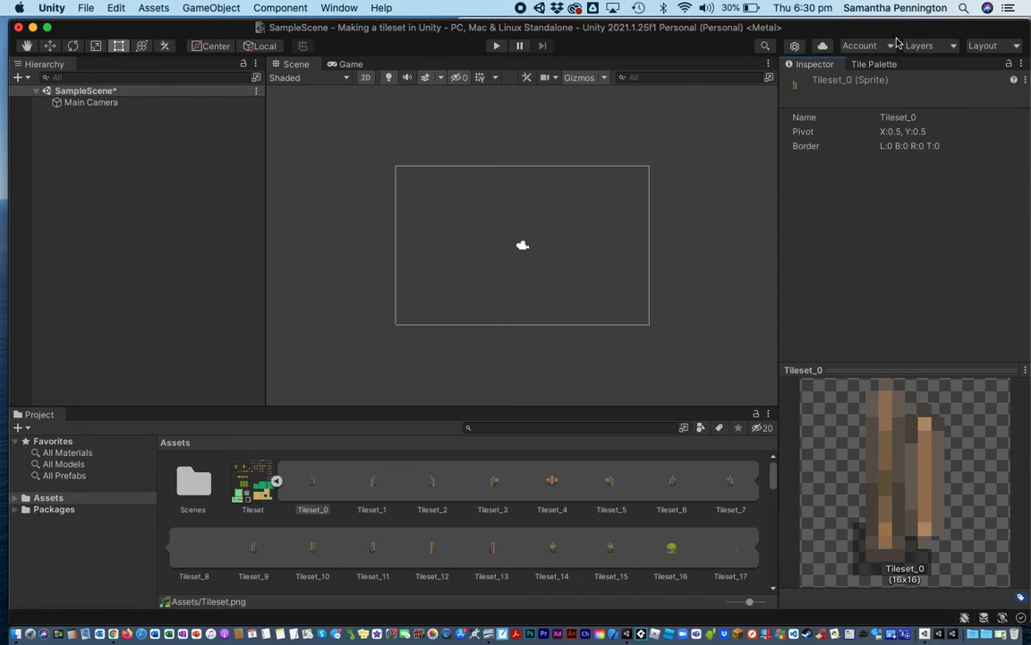
- Start a new tile palette named Tiles and proceed to choosing its save folder
left_click(878, 64)
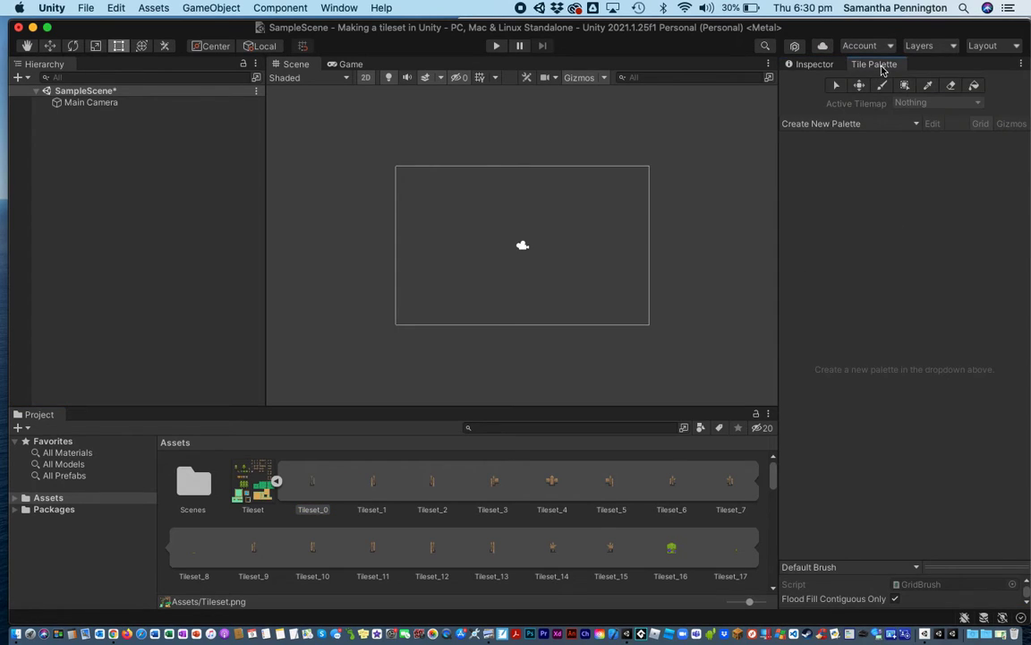
left_click(854, 125)
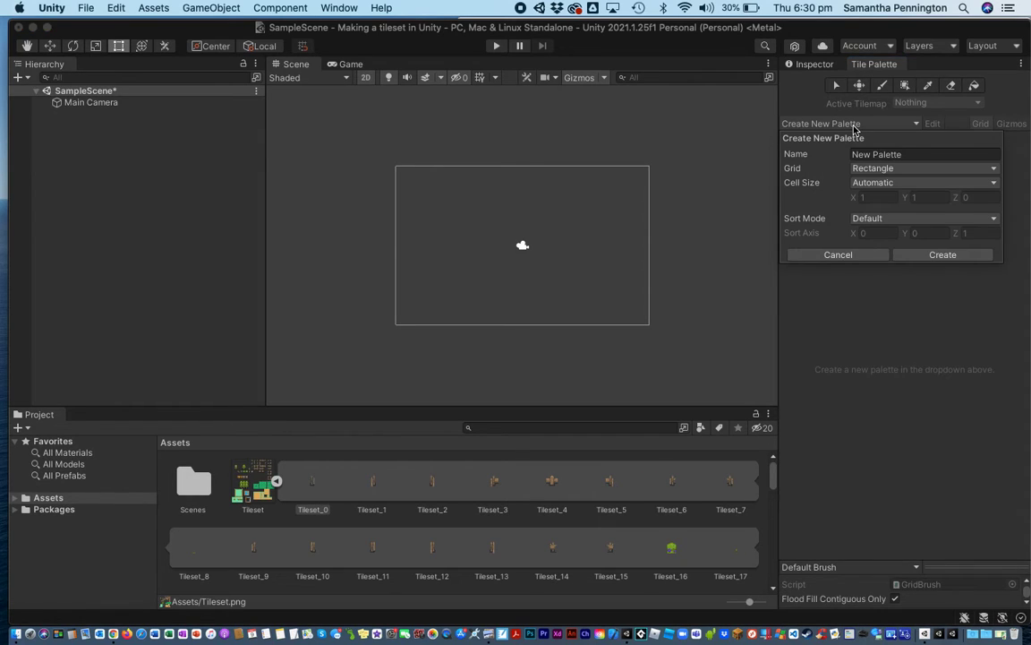
left_click(913, 155)
type("Tiles")
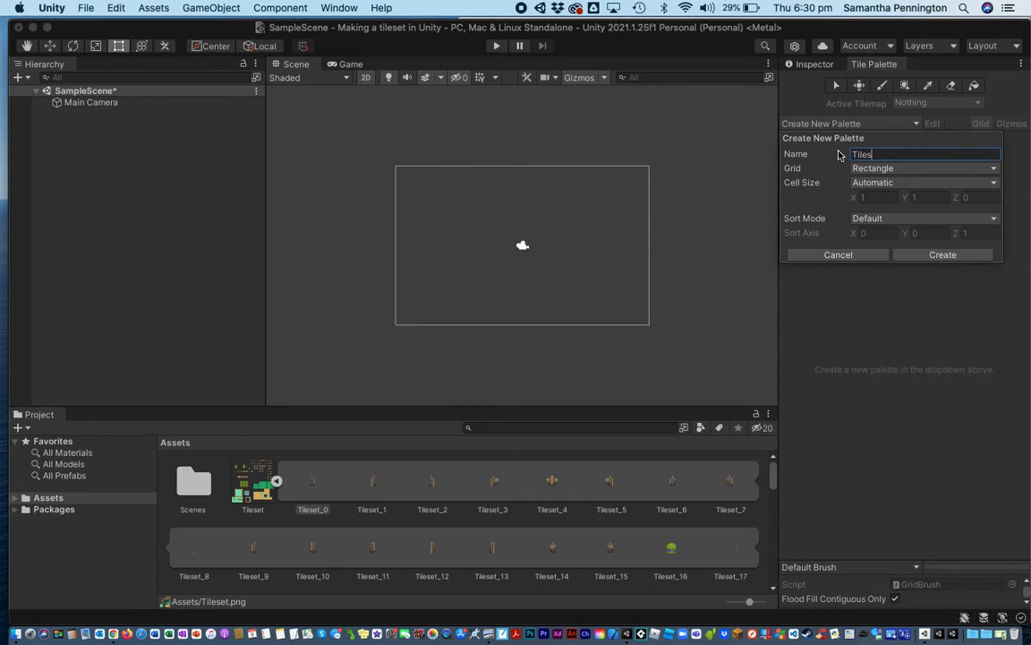
left_click(924, 259)
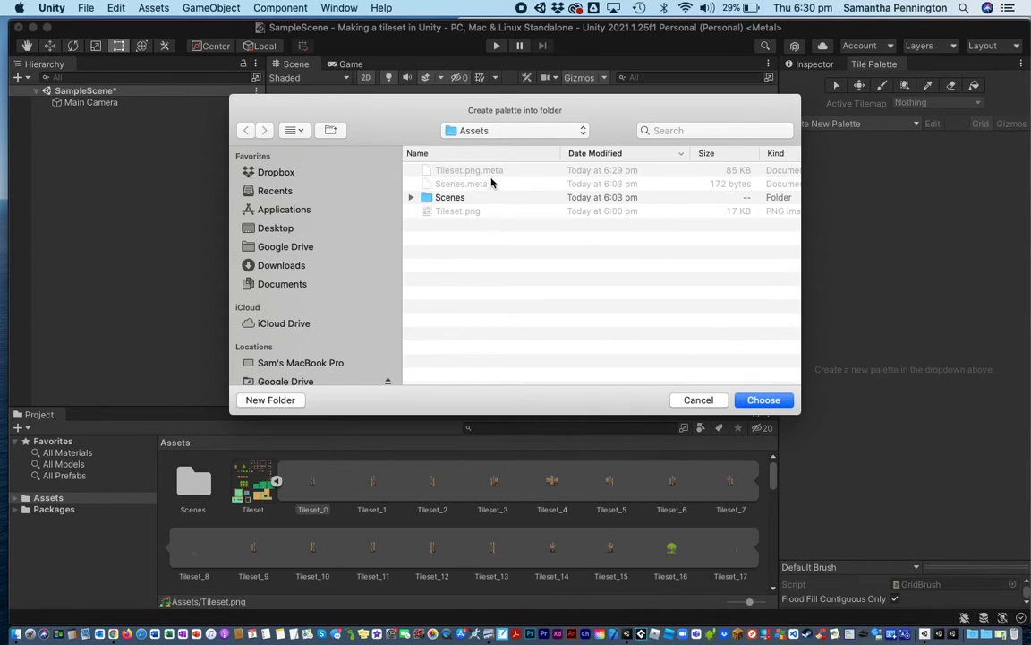
- Create a new folder named Tiles inside Assets and save the tile palette in it
left_click(498, 132)
left_click(439, 333)
key("super+shift+n")
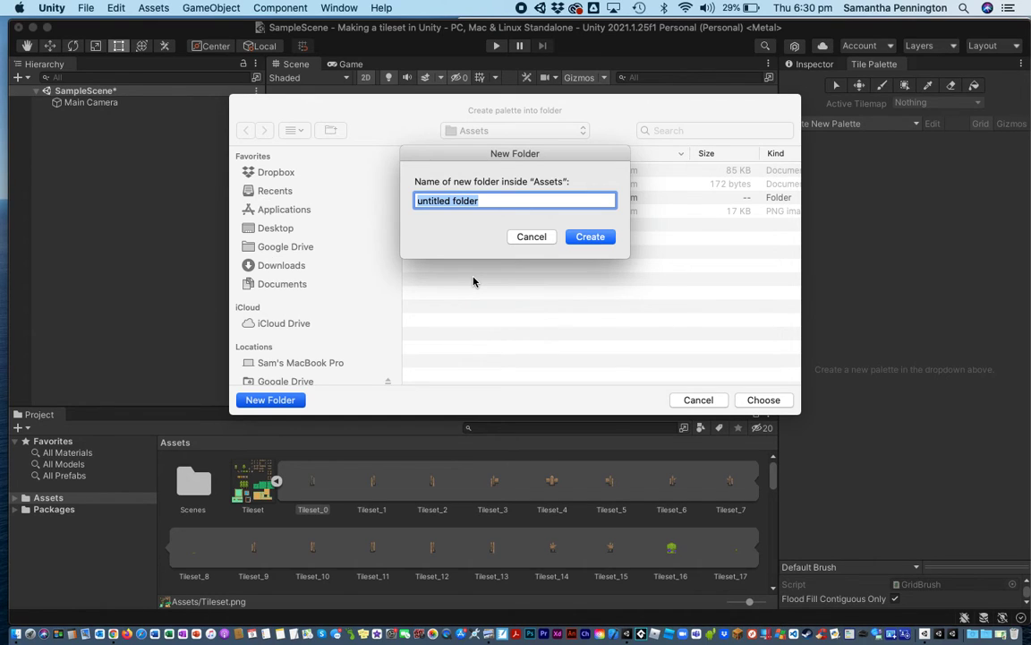
type("Tiles")
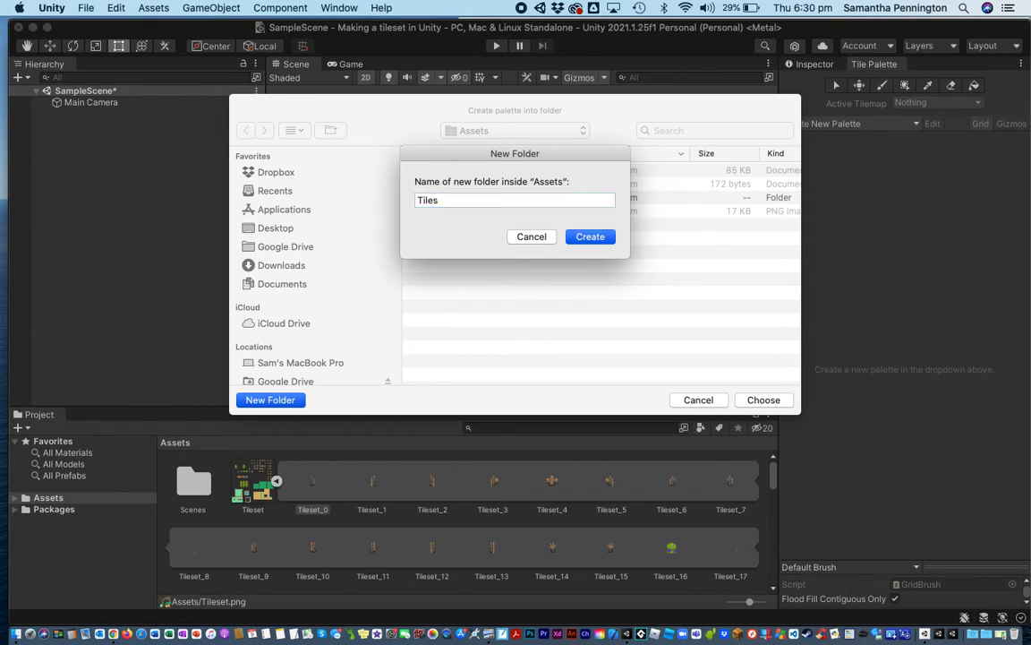
key("Return")
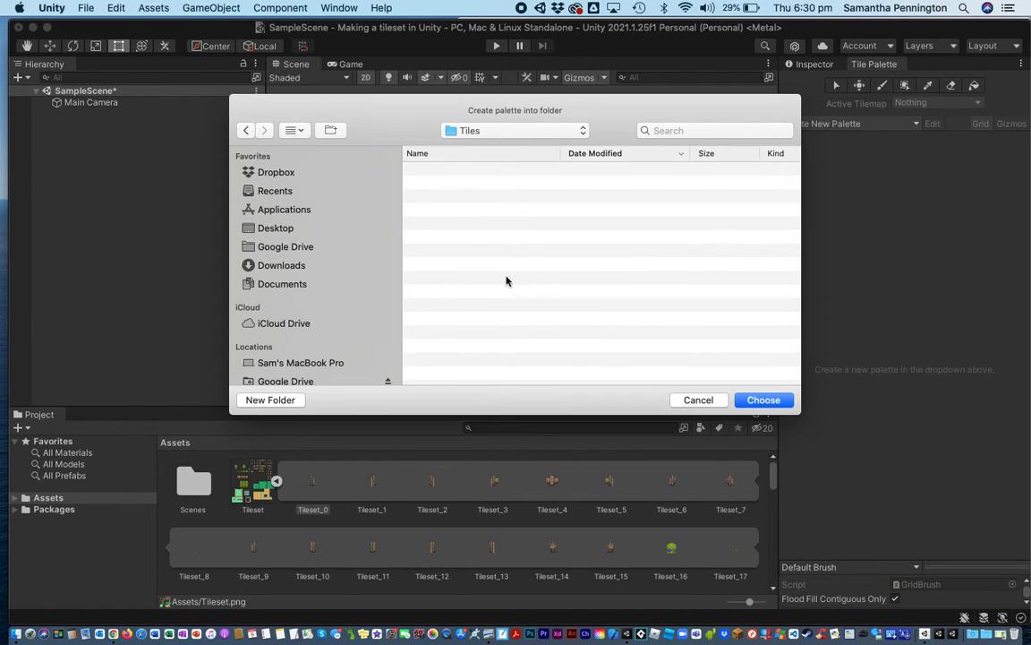
left_click(763, 400)
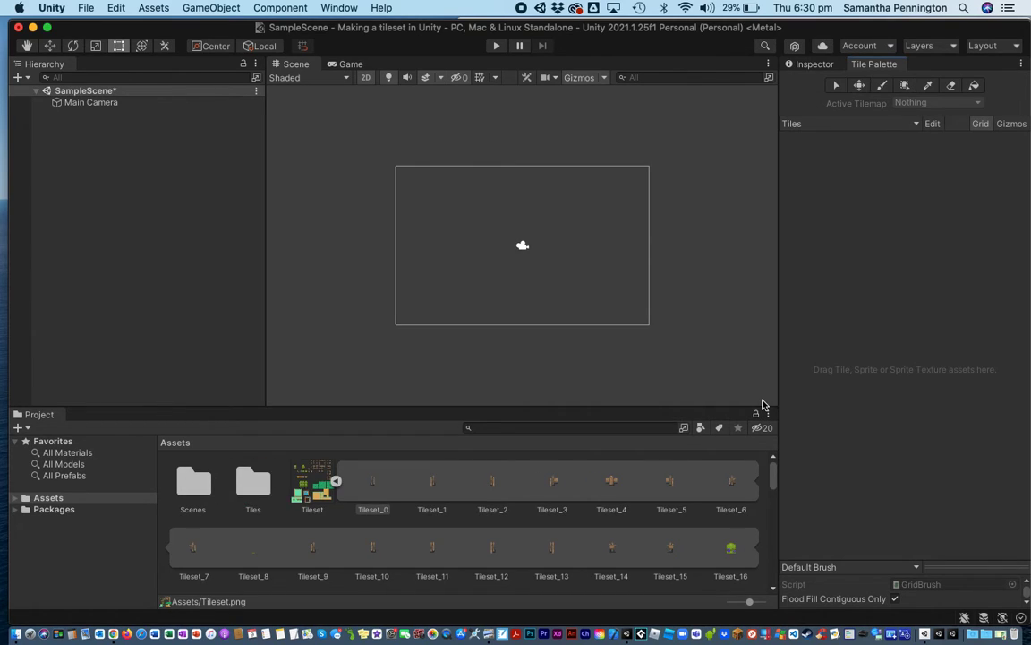
- Add all sliced sprites, from Tileset_0 to the last one, to the Tiles palette, generating the tile assets into the Tiles folder
left_click(373, 488)
scroll(358, 488, "down", 10)
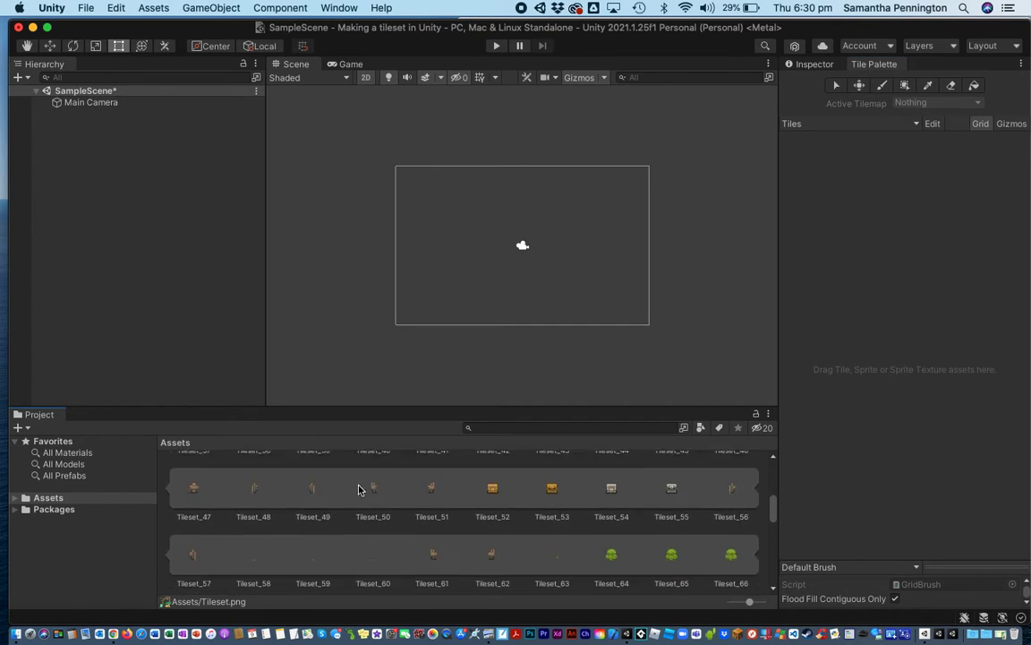
scroll(358, 488, "down", 10)
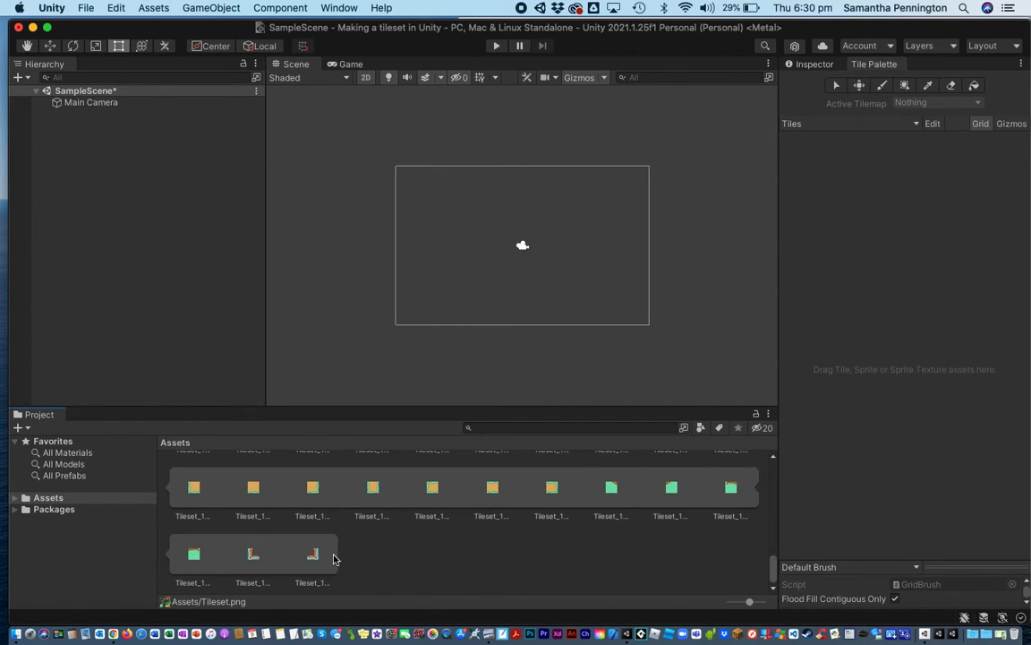
left_click(331, 555, "shift")
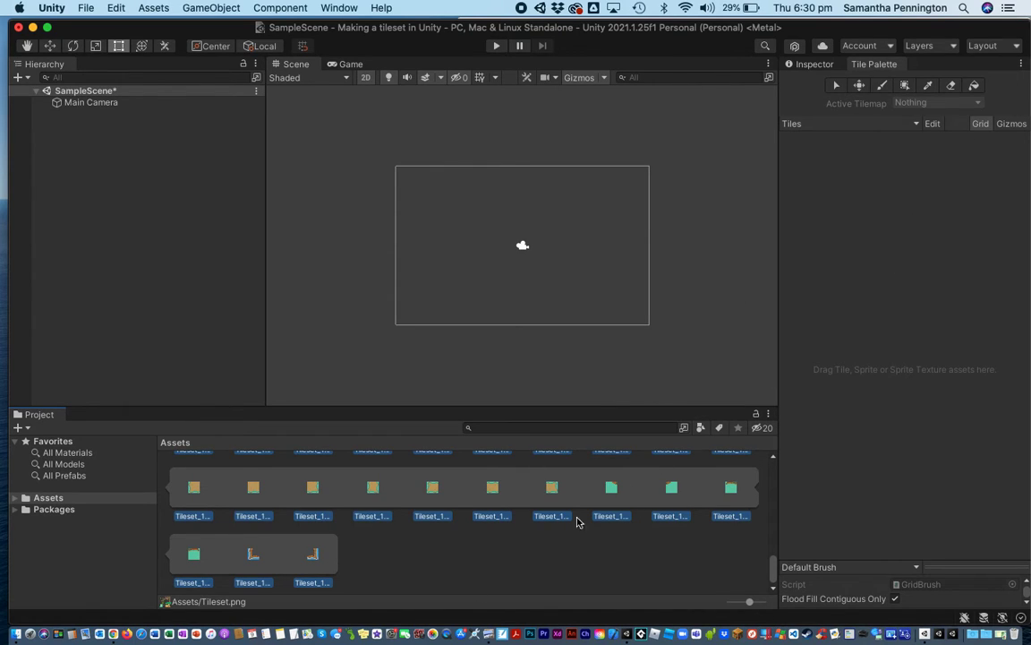
left_click_drag(319, 572, 942, 379)
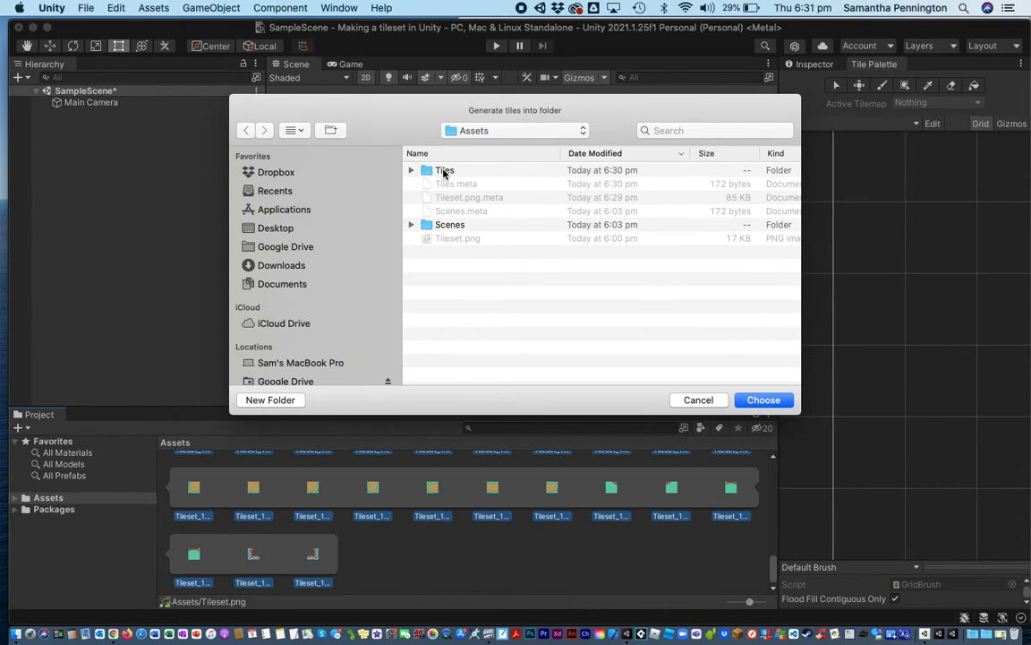
left_click(441, 170)
left_click(765, 400)
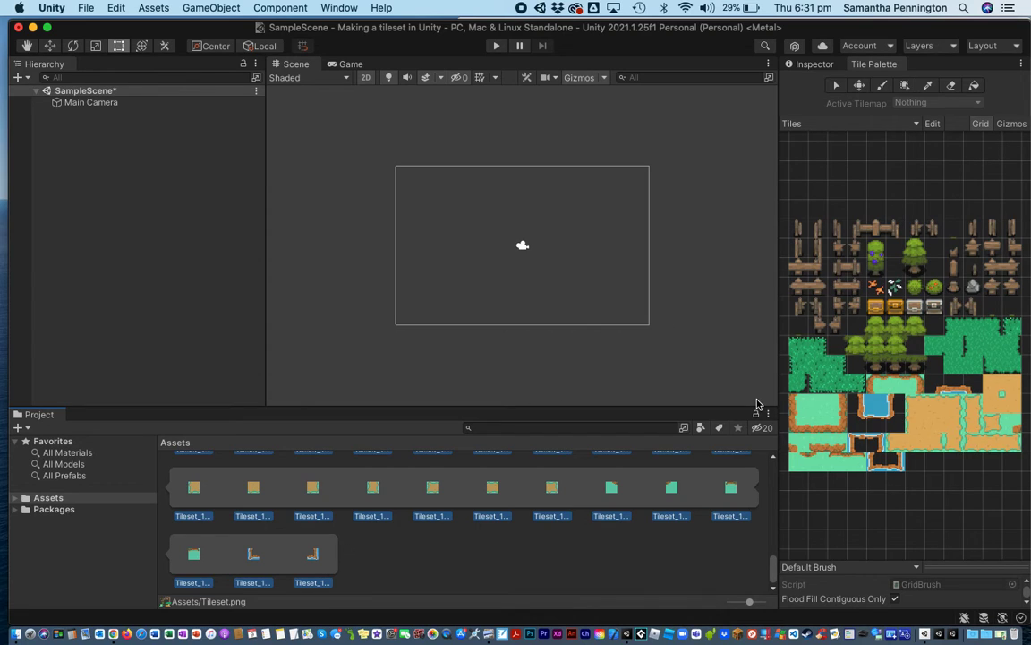
- Activate the paint brush tool for the Tiles palette
left_click(884, 86)
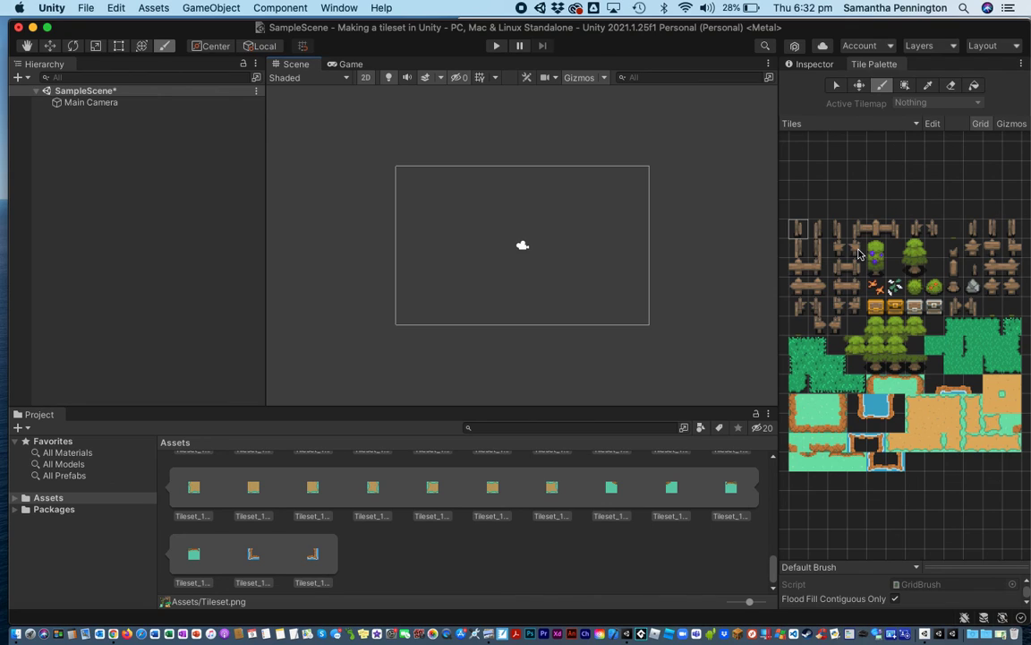
key("super+shift+5")
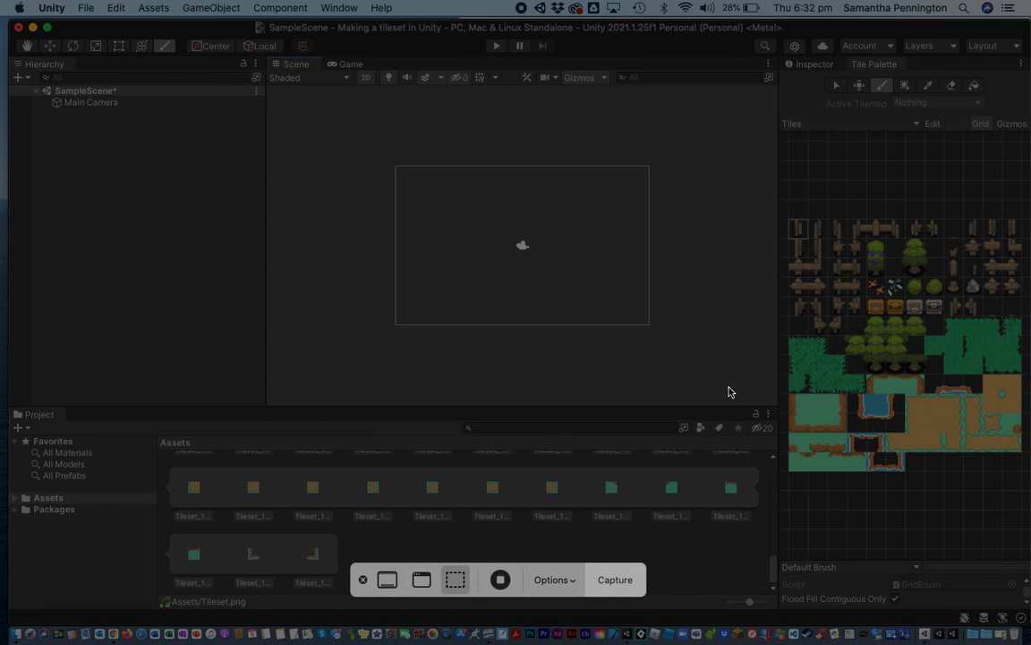